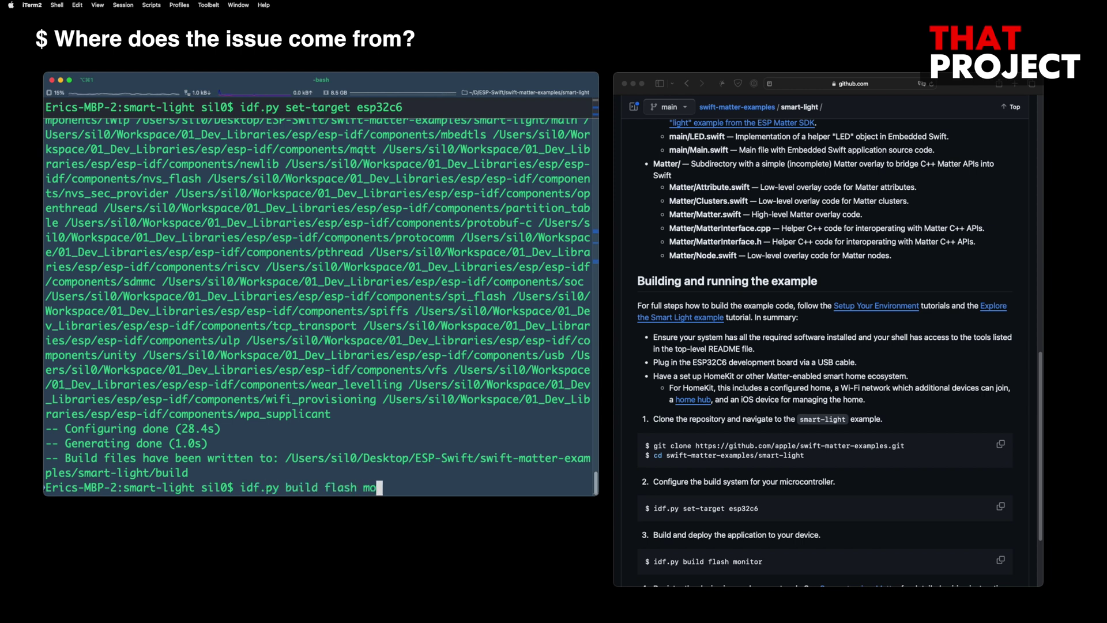
{"action": "type", "text": "nitor"}
Run 'idf.py build flash monitor' to build, flash and monitor the smart-light example.
{"action": "key", "text": "Return"}
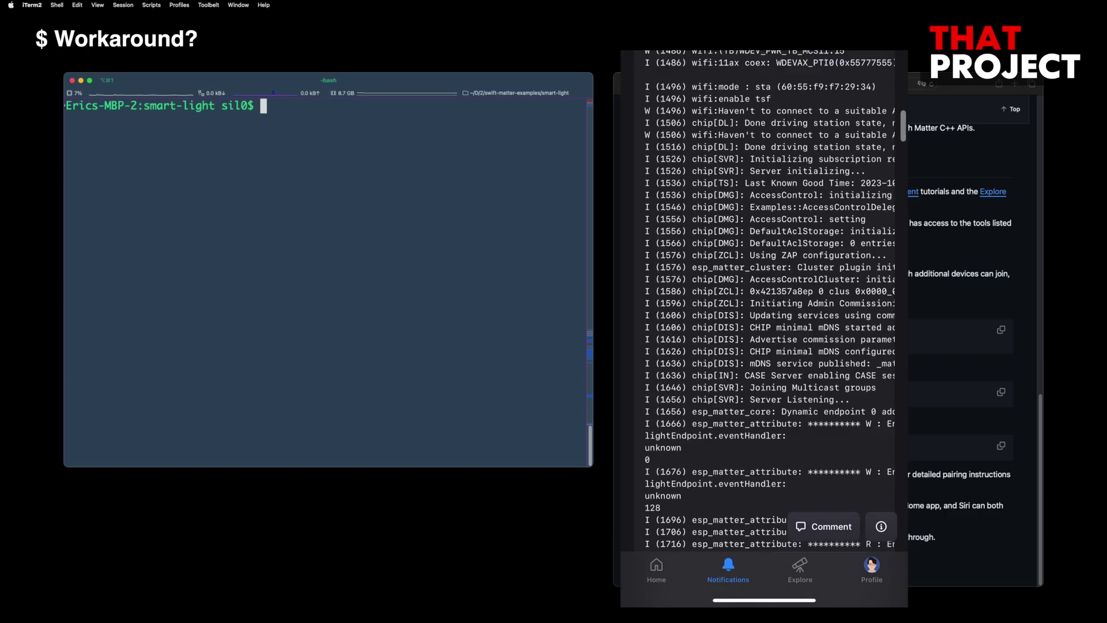
{"action": "type", "text": "e ."}
Launch 'code .' on the smart-light folder and expand the main source folder.
{"action": "key", "text": "Return"}
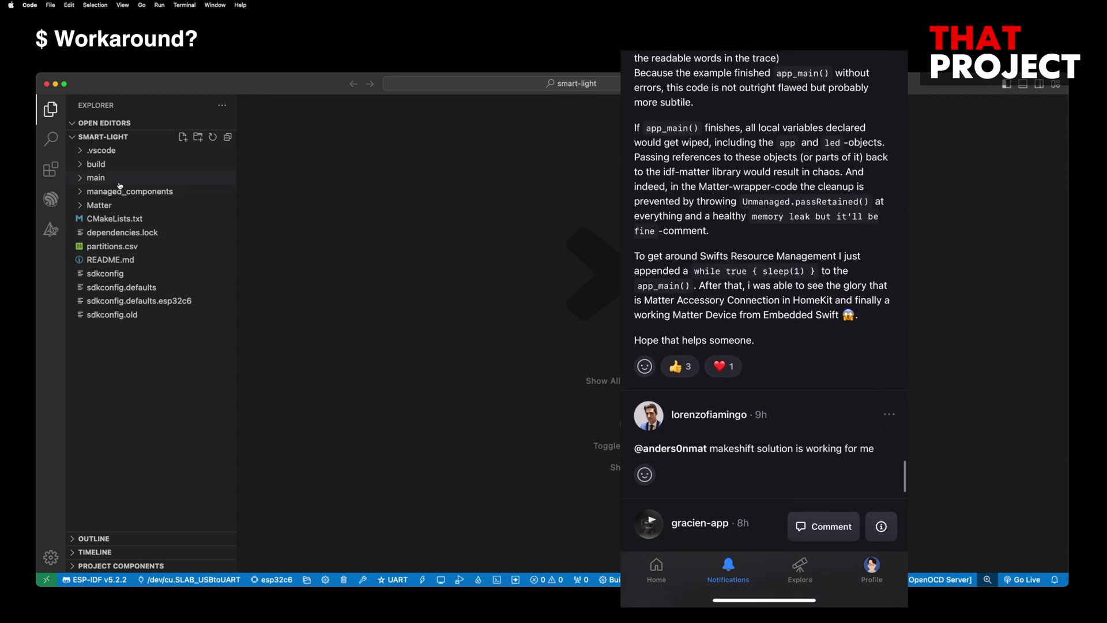
{"action": "left_click", "coordinate": [119, 180]}
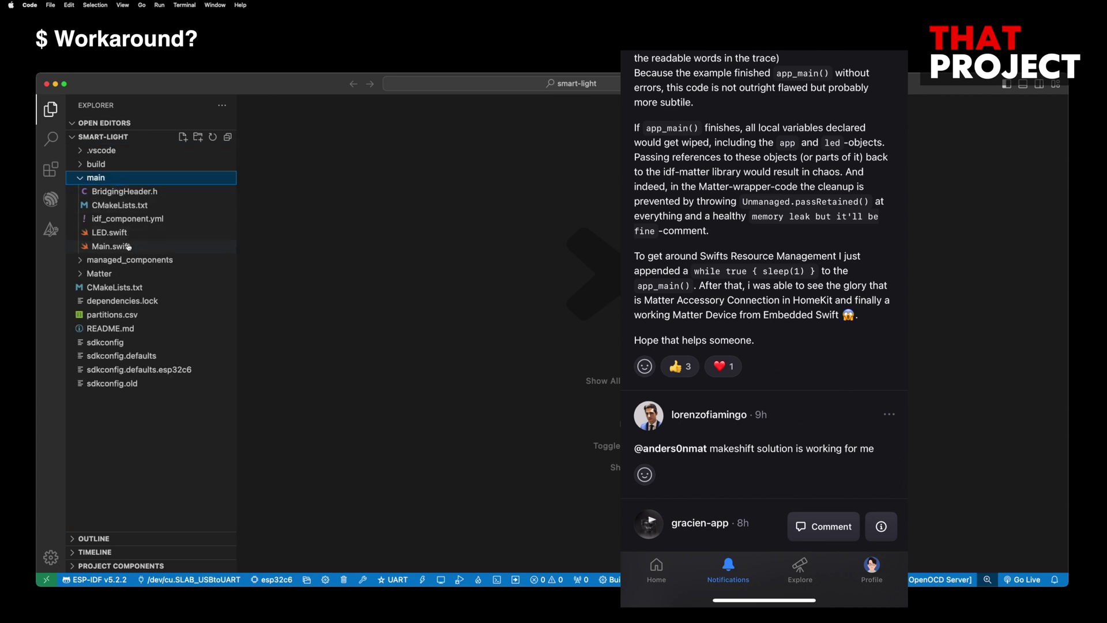
Add a 'while true { sleep(1) }' loop after app.start() in Main.swift's app_main.
{"action": "left_click", "coordinate": [111, 247]}
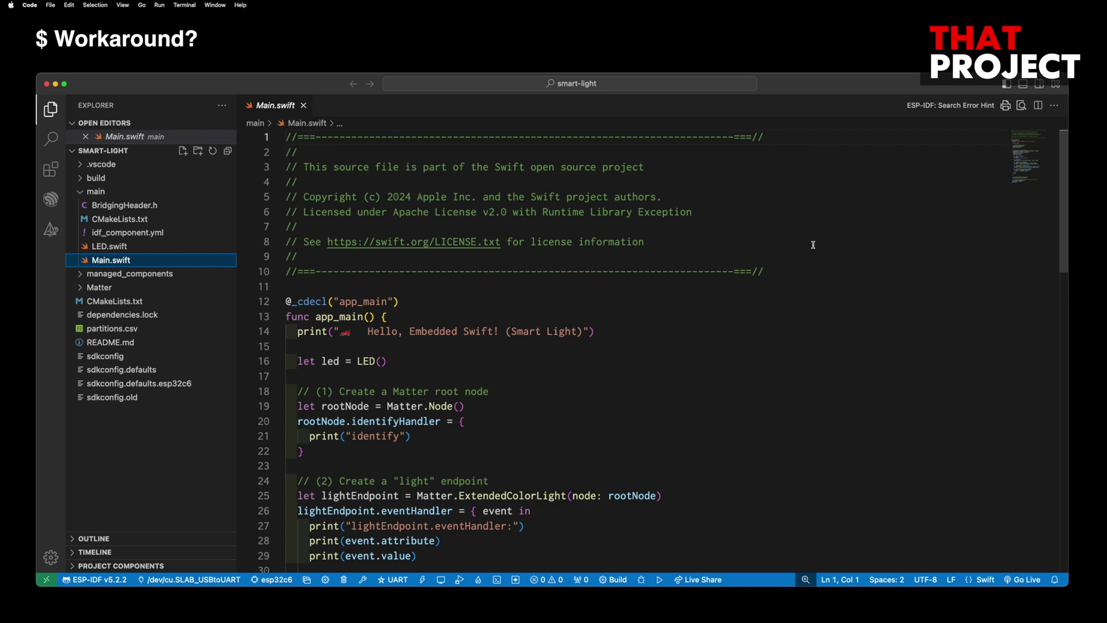
{"action": "scroll", "coordinate": [812, 245], "scroll_direction": "down", "scroll_amount": 4}
{"action": "scroll", "coordinate": [812, 245], "scroll_direction": "down", "scroll_amount": 4}
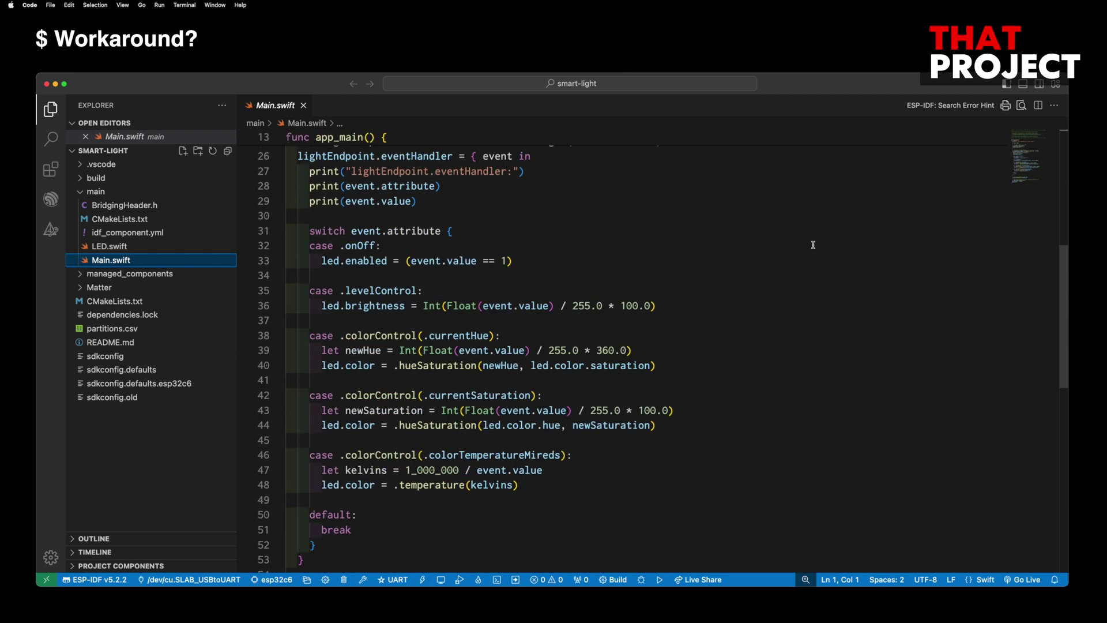
{"action": "scroll", "coordinate": [813, 244], "scroll_direction": "down", "scroll_amount": 5}
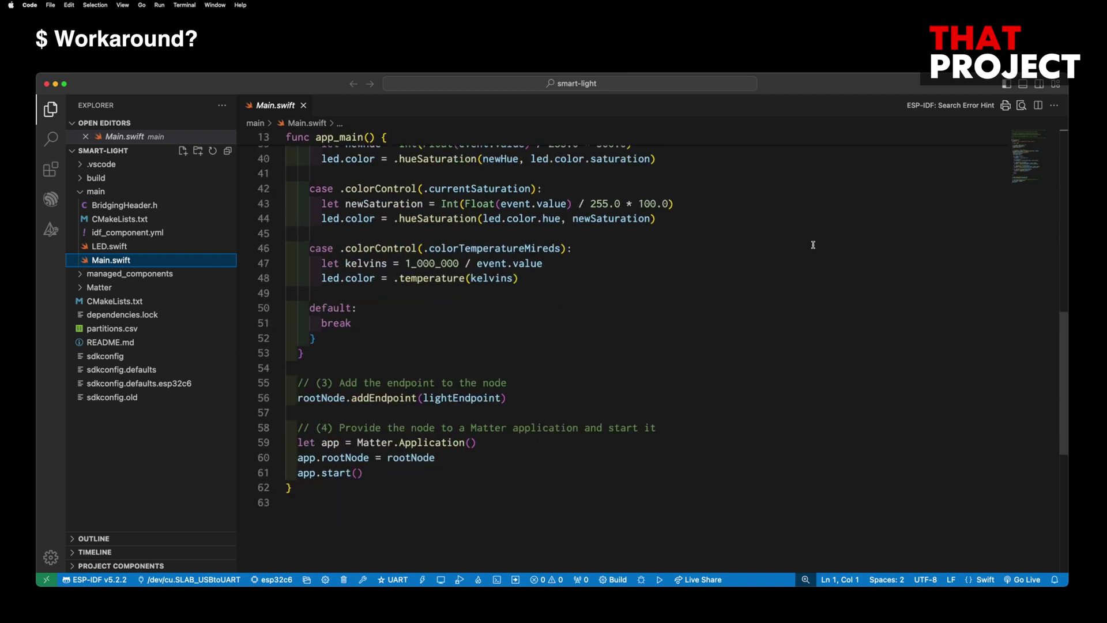
{"action": "left_click", "coordinate": [584, 431]}
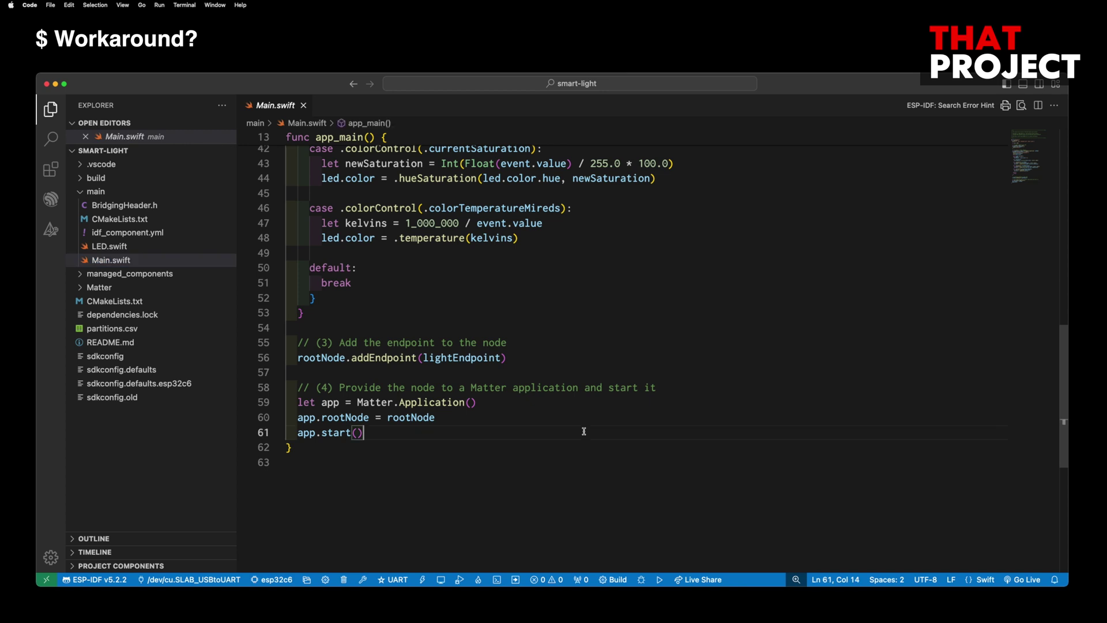
{"action": "key", "text": "Return"}
{"action": "key", "text": "Return"}
{"action": "type", "text": "w"}
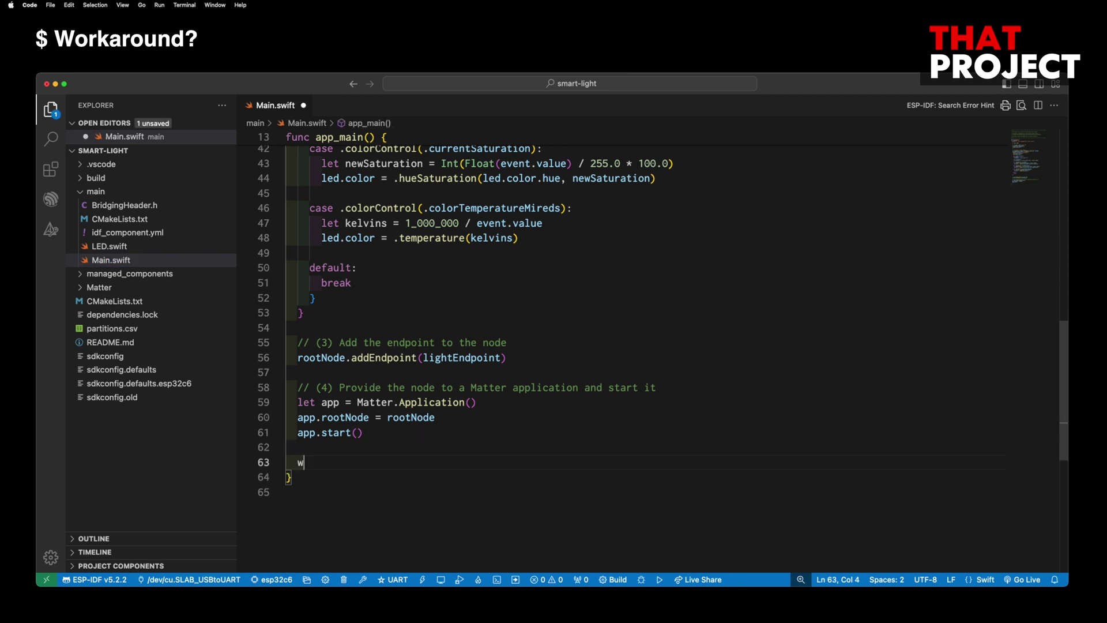
{"action": "type", "text": "hile true "}
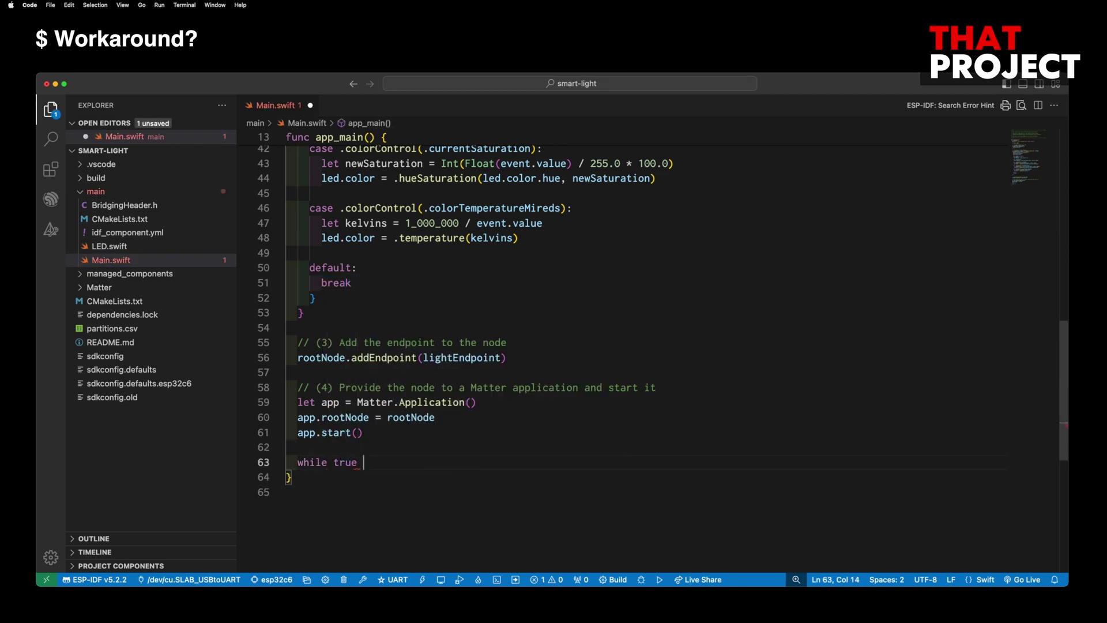
{"action": "type", "text": "{}"}
{"action": "type", "text": "sleep"}
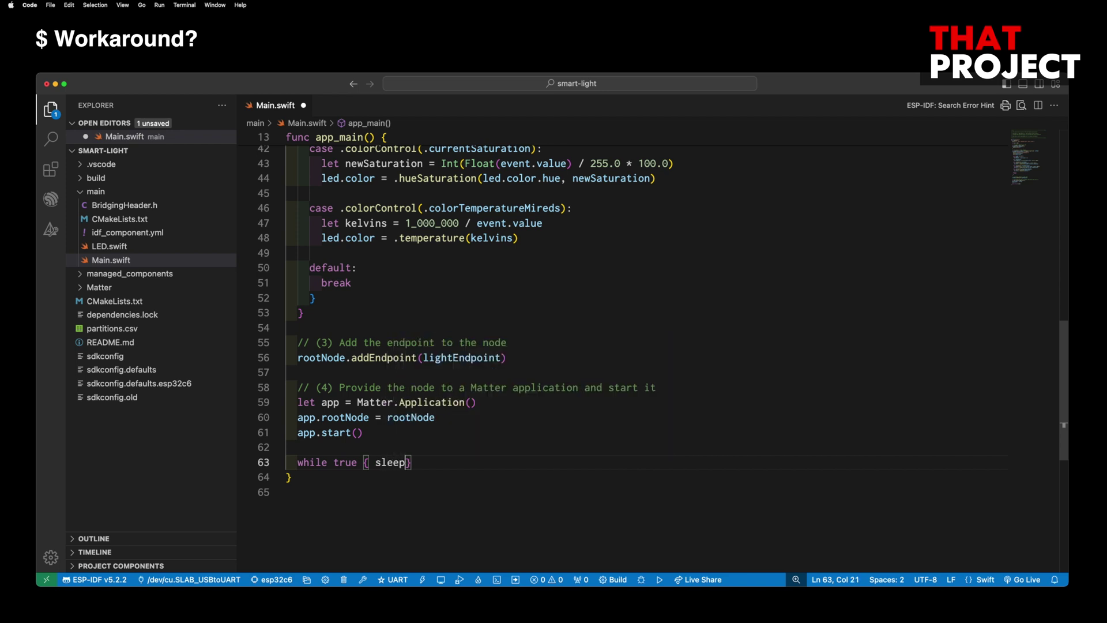
{"action": "type", "text": "(1)"}
Run ESP-IDF: Full Clean Project from the Command Palette.
{"action": "key", "text": "super+shift+p"}
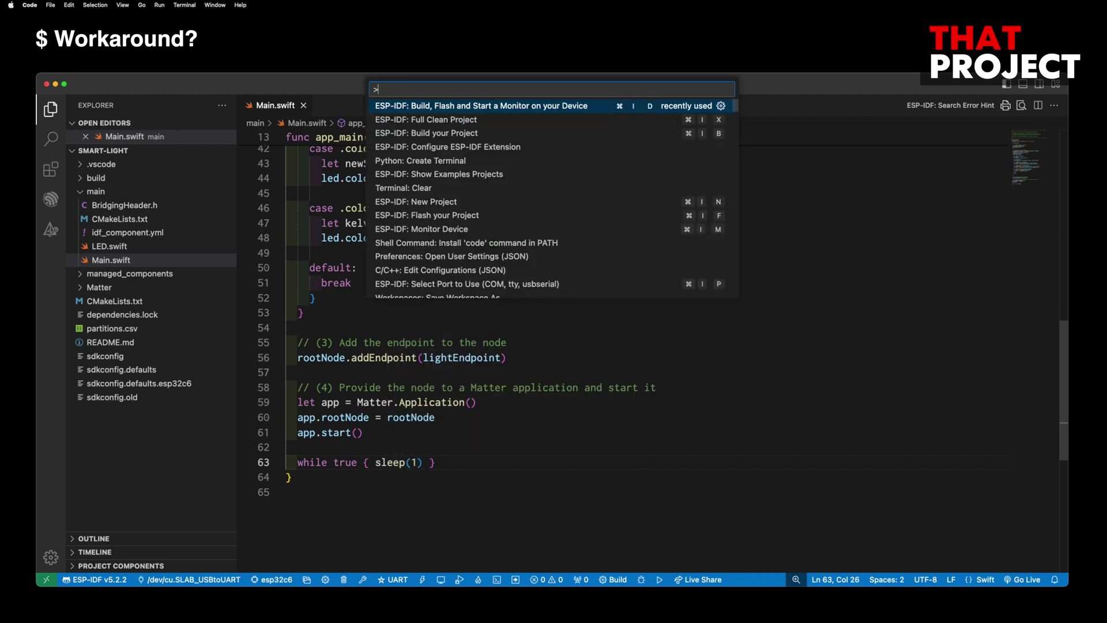
{"action": "key", "text": "Down"}
{"action": "key", "text": "Return"}
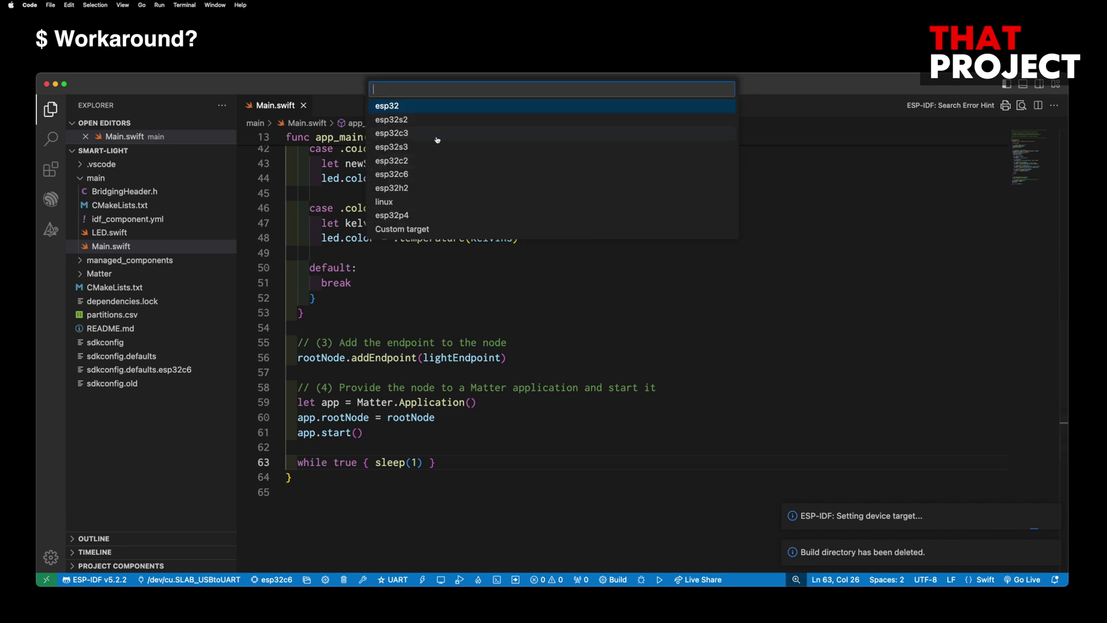
Set the target to esp32c6 and start ESP-IDF: Build, Flash and Start a Monitor.
{"action": "left_click", "coordinate": [433, 174]}
{"action": "left_click", "coordinate": [458, 109]}
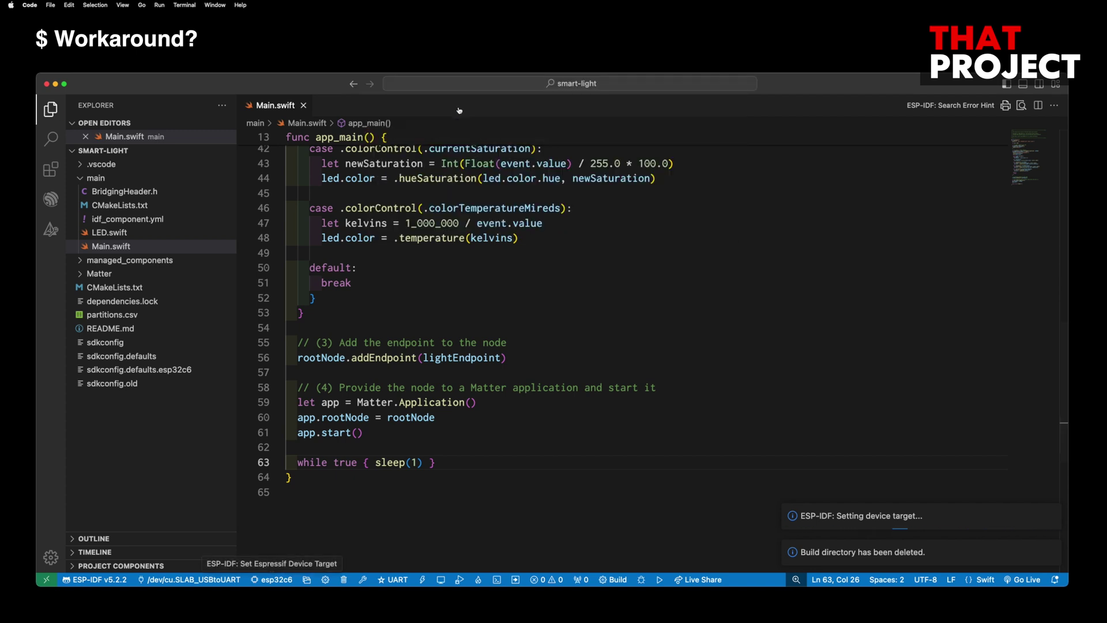
{"action": "key", "text": "super+shift+p"}
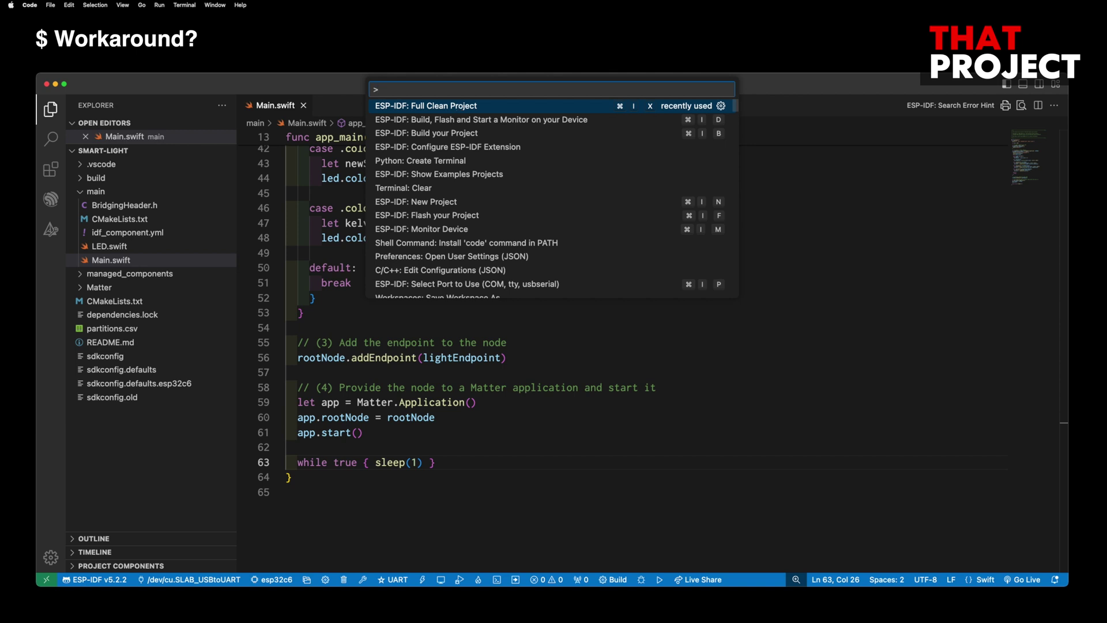
{"action": "key", "text": "Down"}
{"action": "key", "text": "Return"}
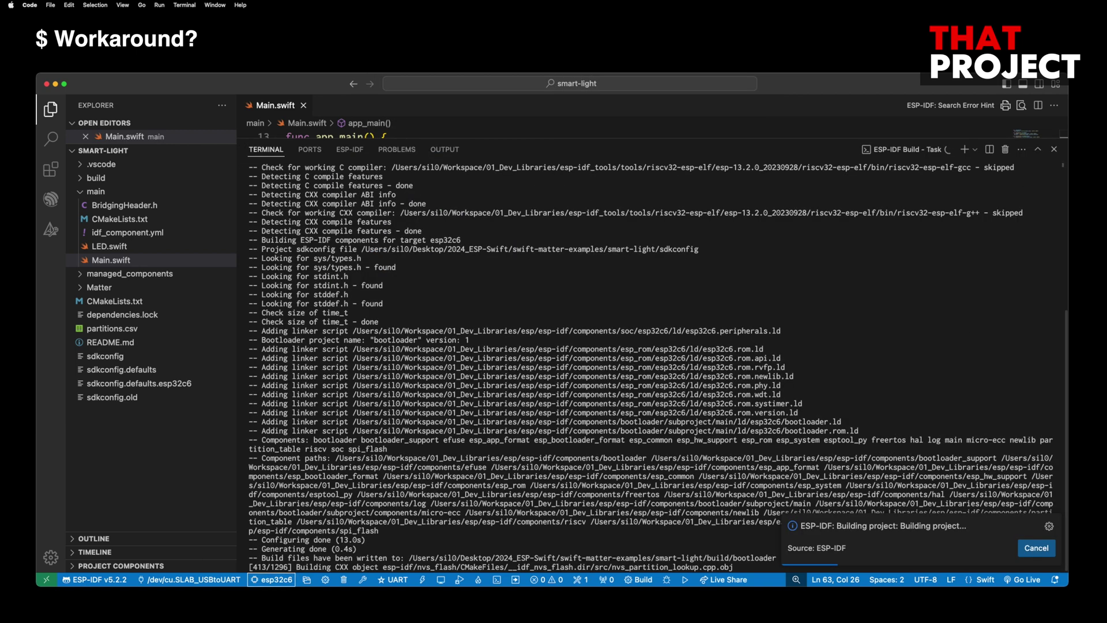